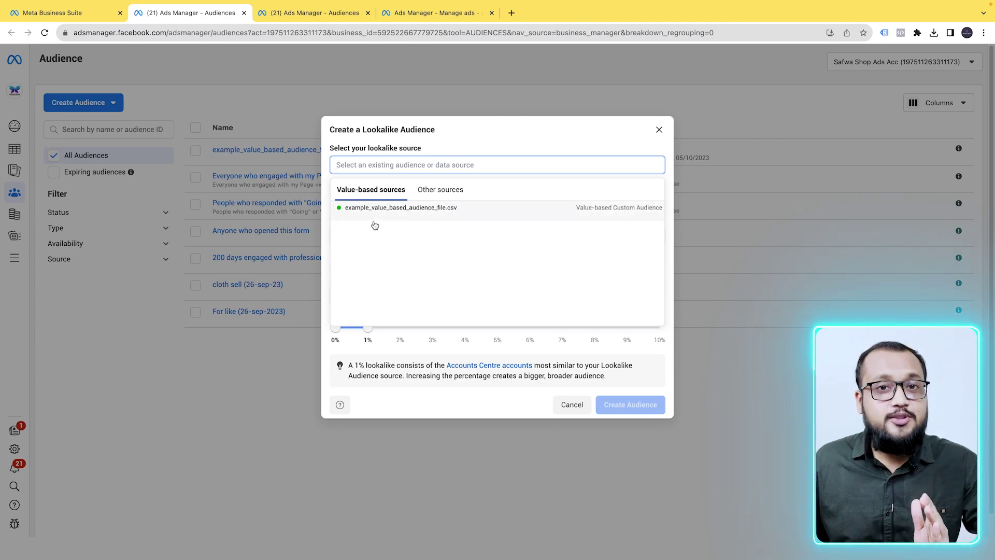
pyautogui.click(442, 191)
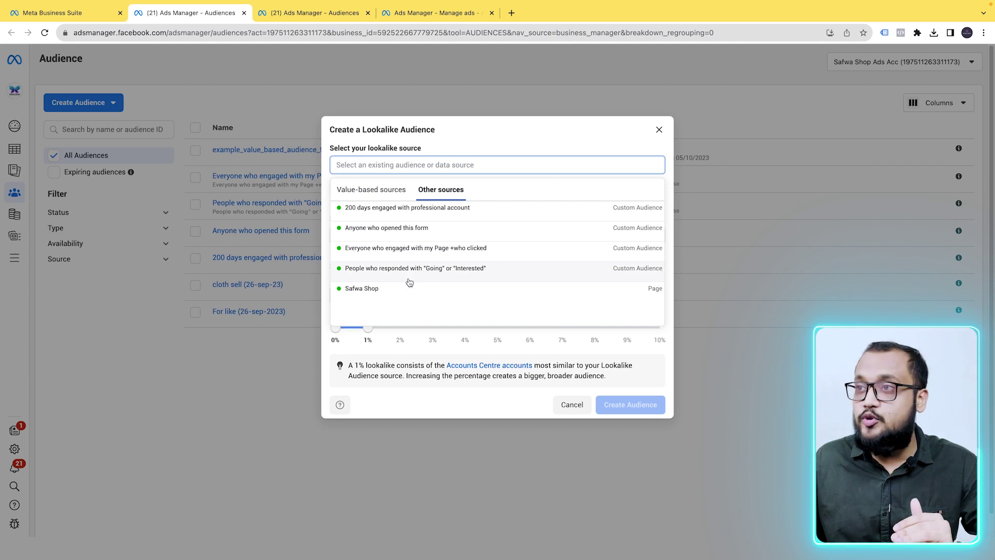
pyautogui.click(410, 212)
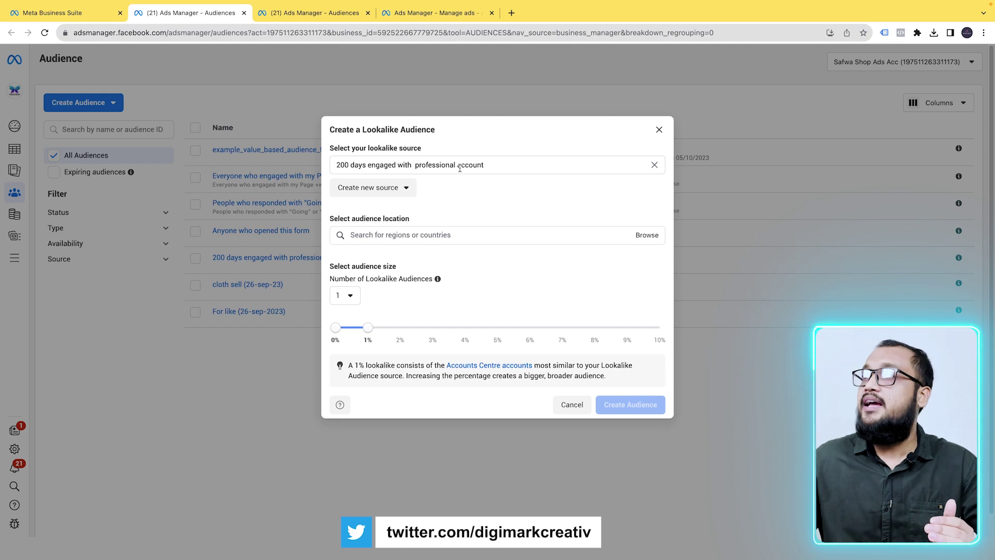
pyautogui.click(654, 164)
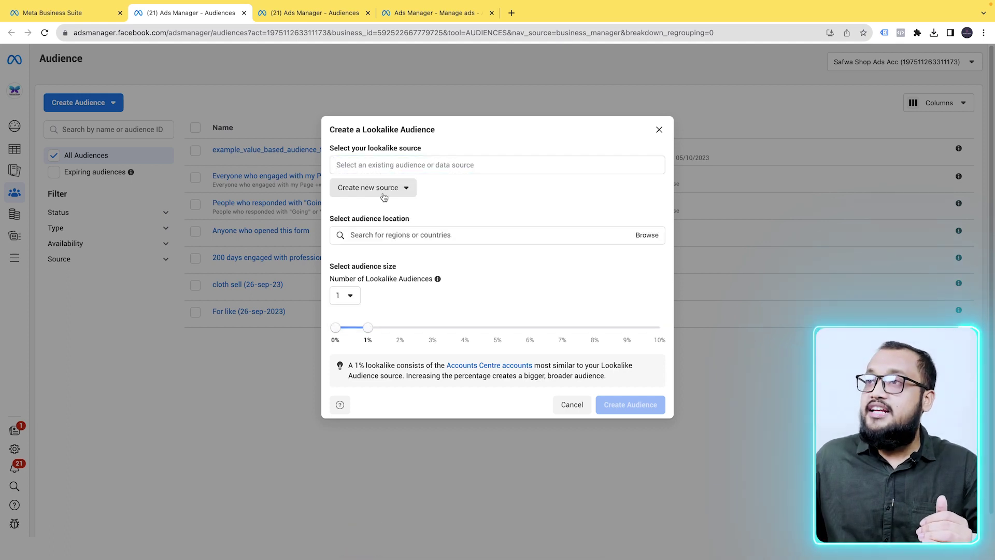
# - Start a new custom audience as the lookalike source, based on the Facebook Page, with a retention of 90 days
pyautogui.click(384, 197)
pyautogui.click(398, 221)
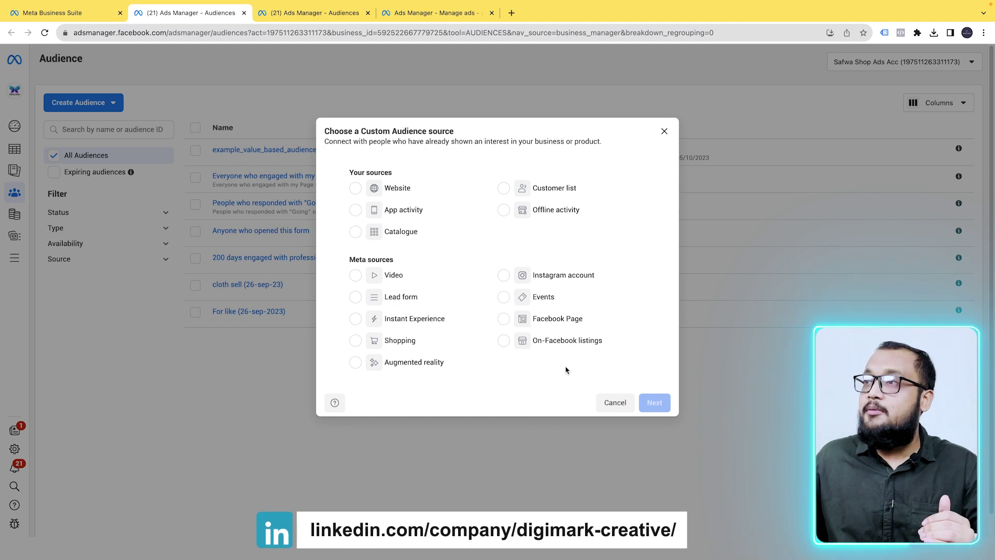
pyautogui.click(572, 319)
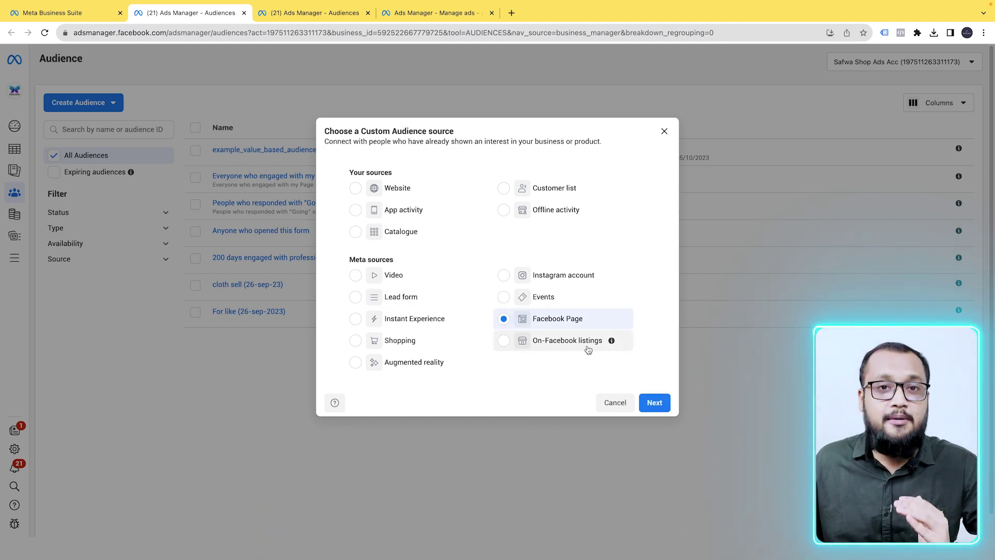
pyautogui.click(654, 403)
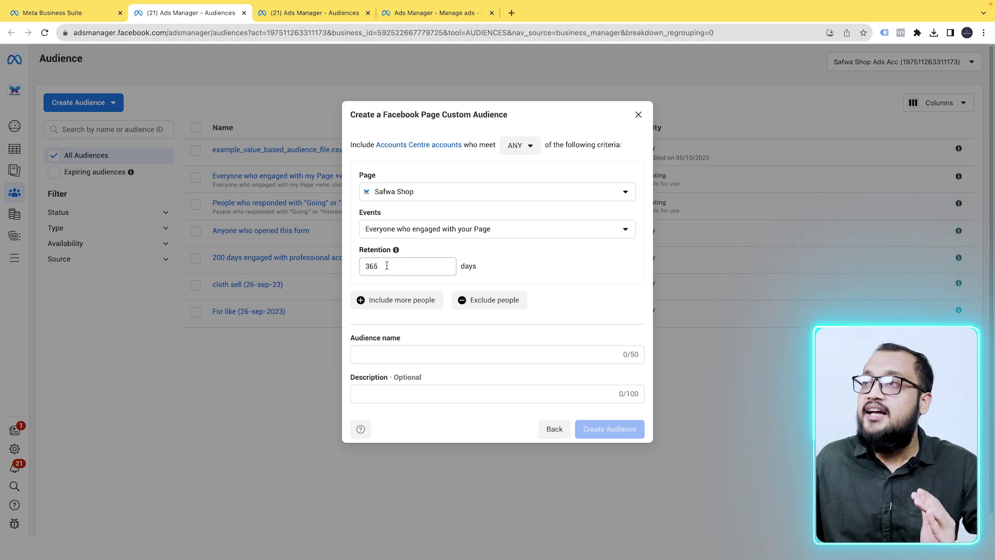
pyautogui.doubleClick(432, 271)
pyautogui.write('90')
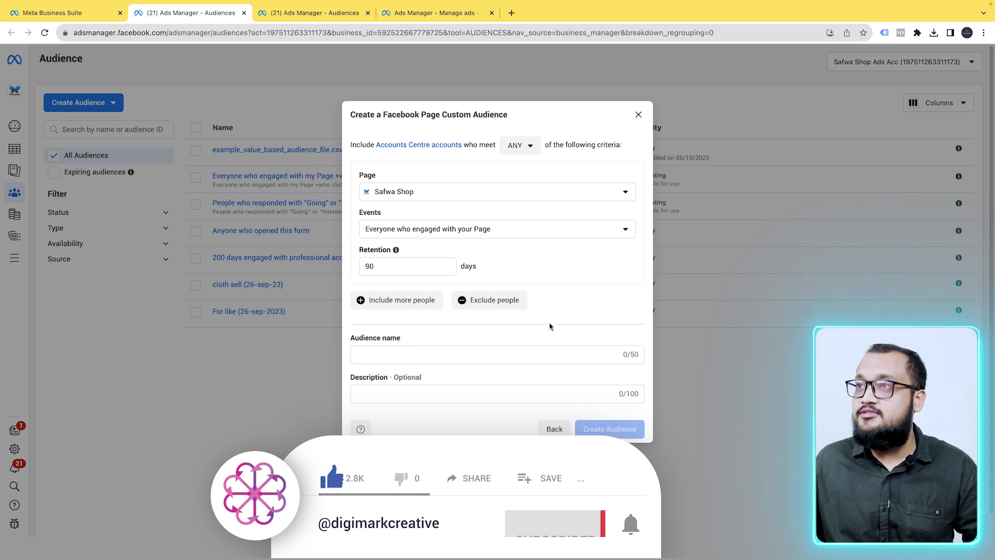
# - Name the audience "Everyone who engaged with our Page for look a like", reusing the event's wording, and create it
pyautogui.moveTo(497, 230); pyautogui.dragTo(364, 232)
pyautogui.hotkey('ctrl', 'c')
pyautogui.click(364, 233)
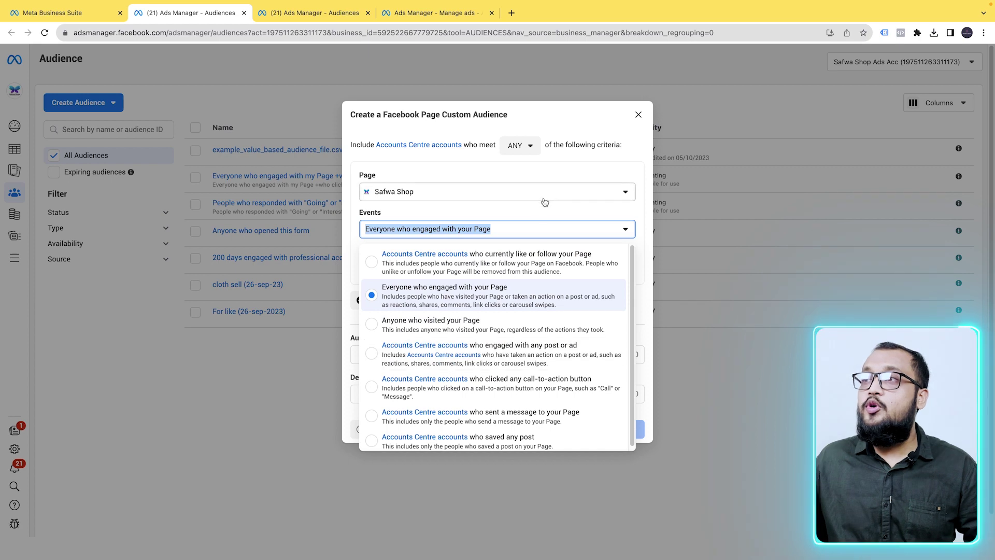
pyautogui.click(536, 223)
pyautogui.click(432, 357)
pyautogui.hotkey('ctrl', 'v')
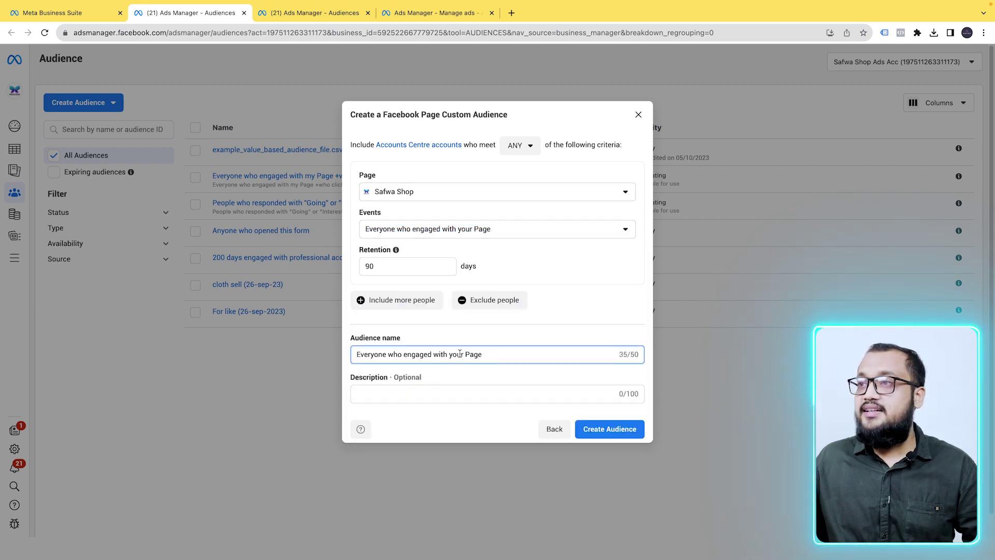
pyautogui.click(453, 356)
pyautogui.press('BackSpace')
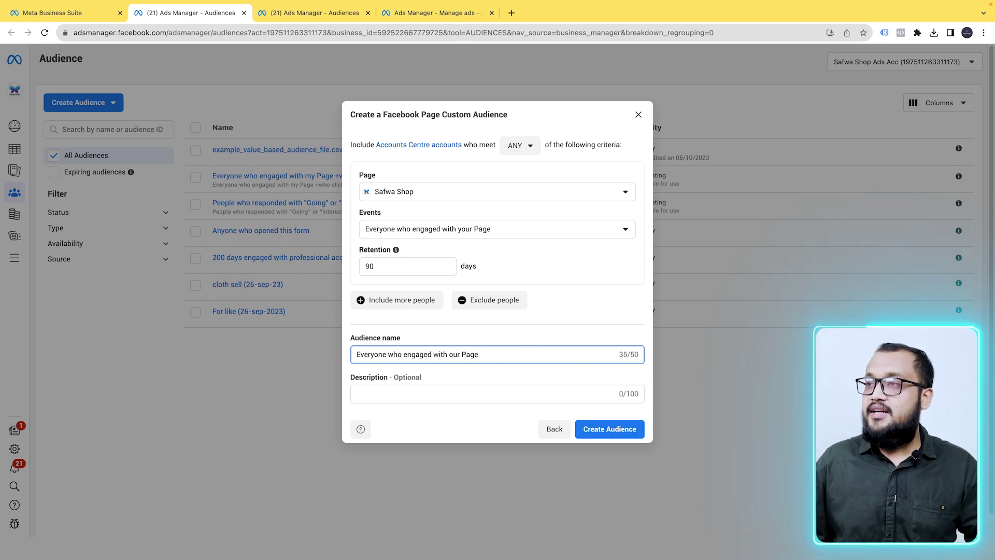
pyautogui.write('for look a like')
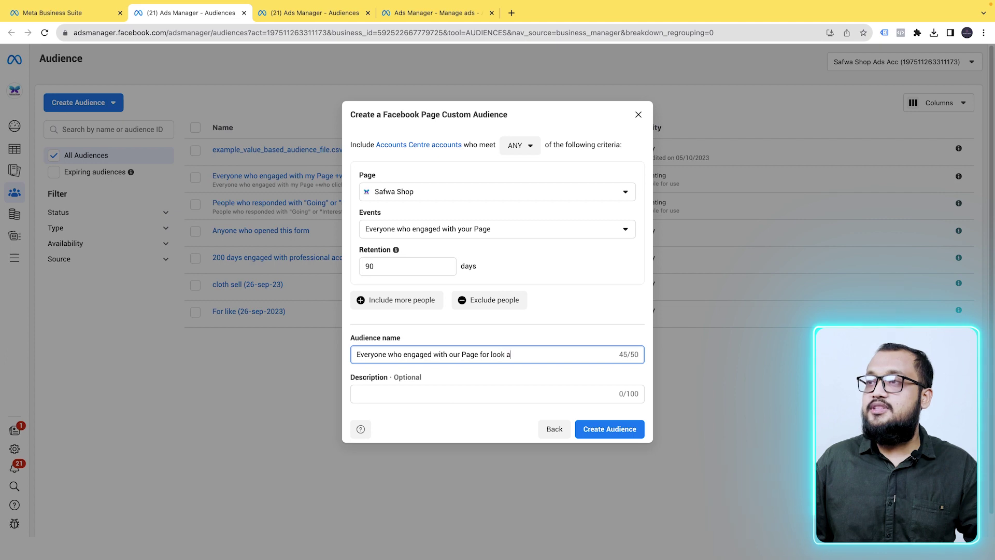
pyautogui.click(605, 436)
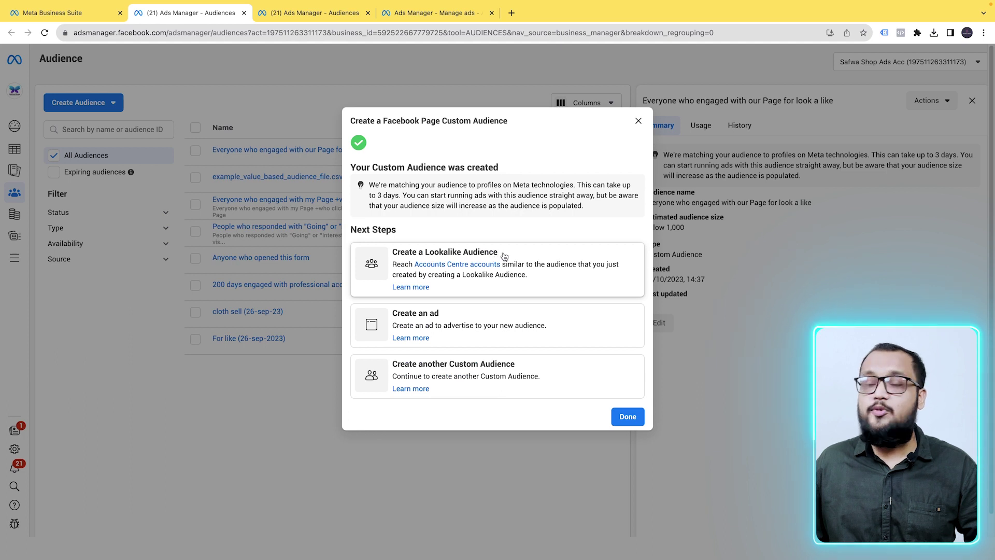
# - Create one lookalike audience from the new custom audience, with Bangladesh as its location
pyautogui.click(391, 262)
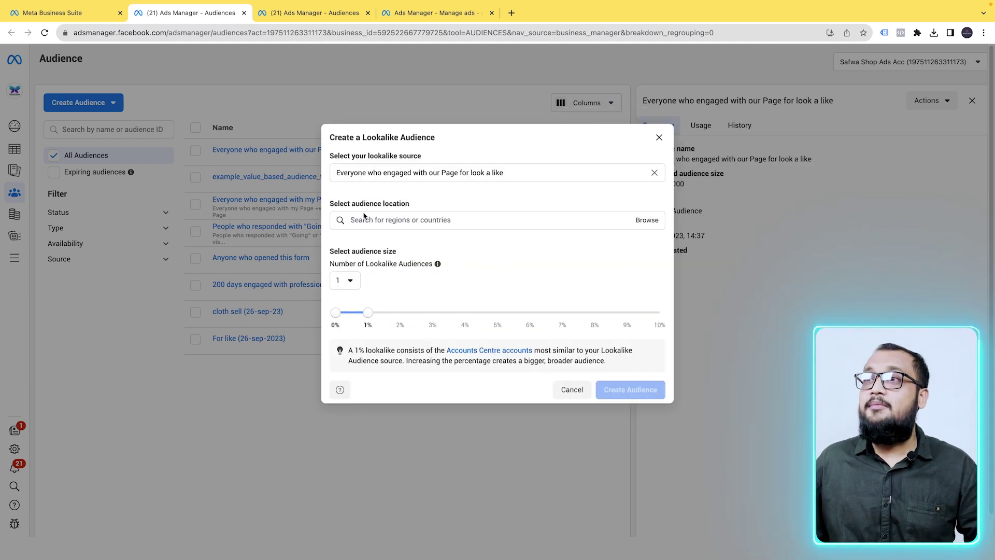
pyautogui.click(438, 221)
pyautogui.write('bangla')
pyautogui.click(405, 245)
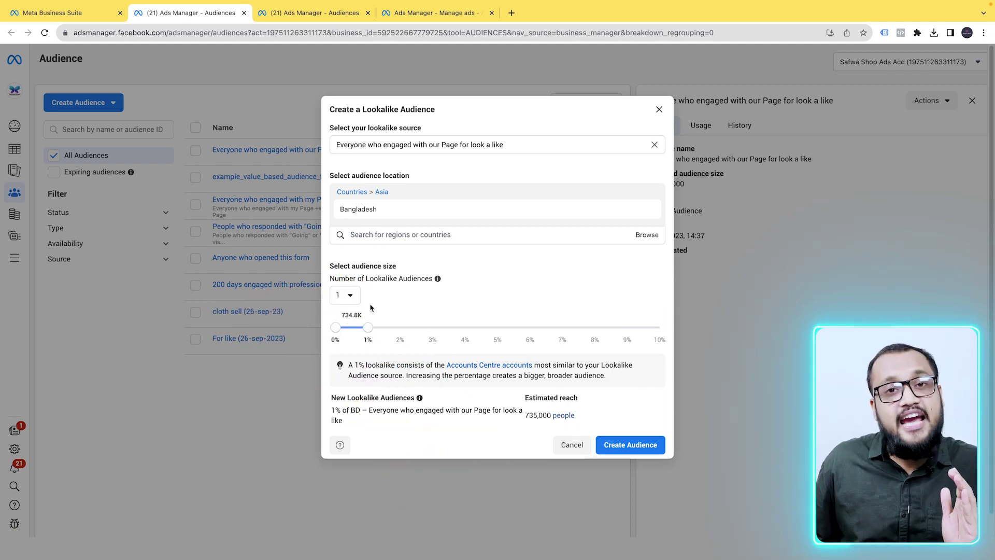
pyautogui.click(351, 296)
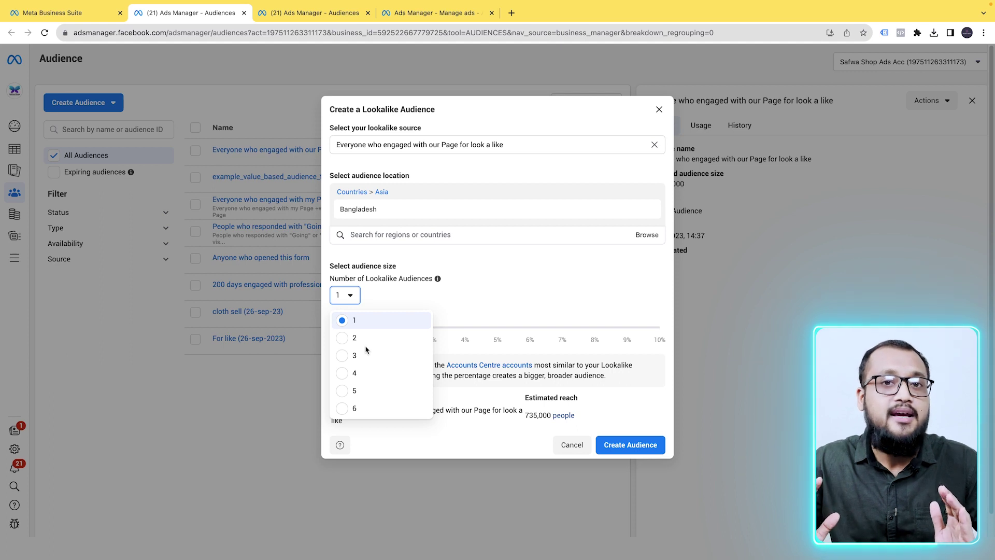
pyautogui.click(391, 320)
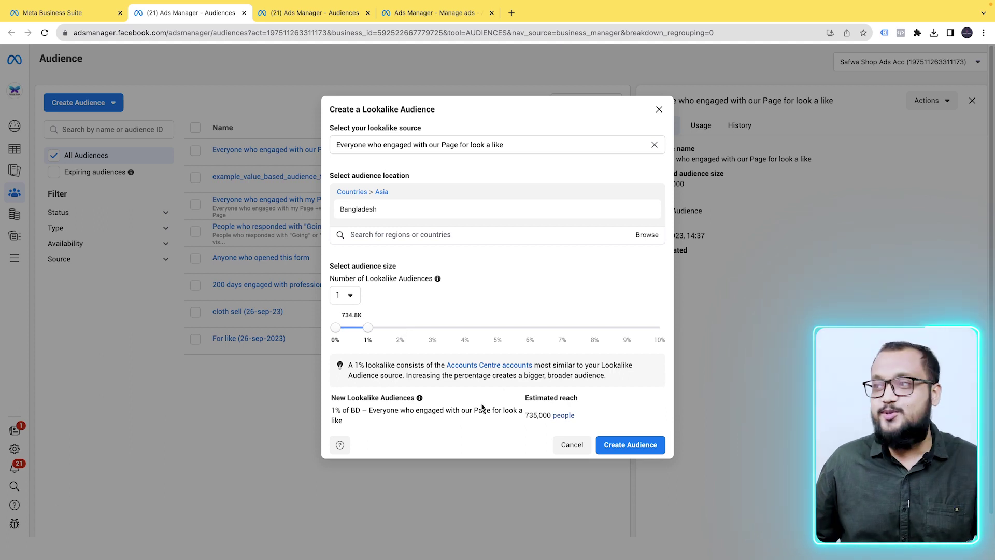
pyautogui.click(623, 445)
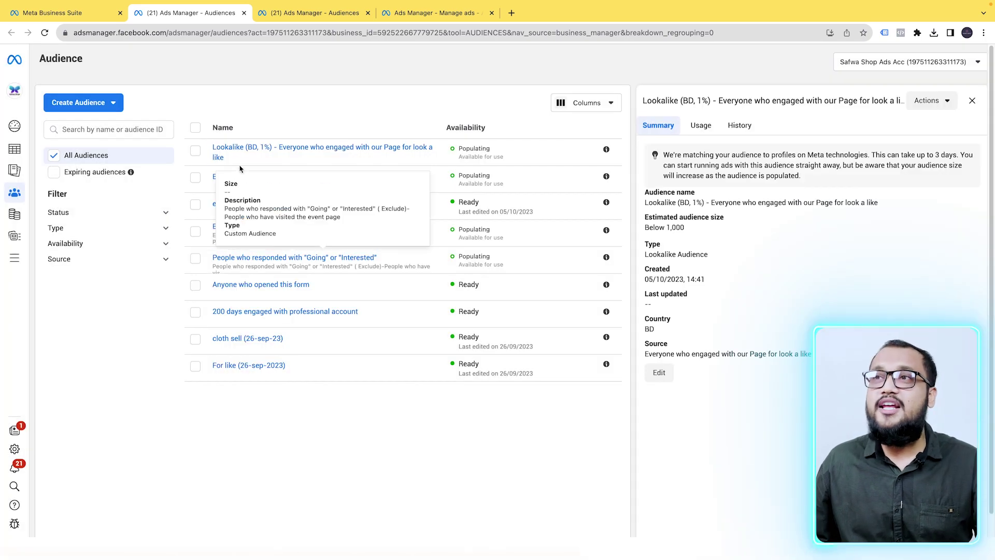
pyautogui.moveTo(241, 156)
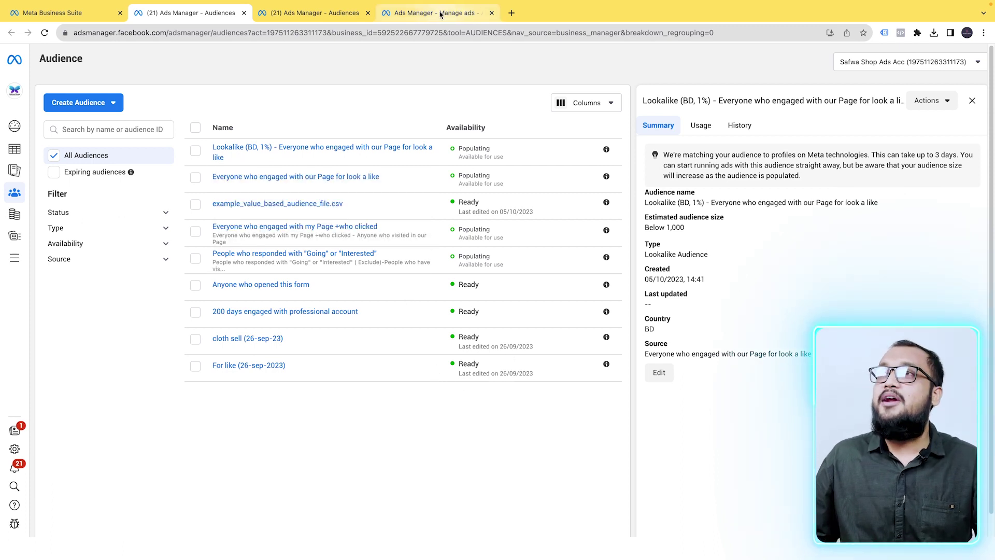
# - Switch to the ad management page and create a new campaign with the Traffic objective and the manual setup
pyautogui.click(393, 14)
pyautogui.click(83, 128)
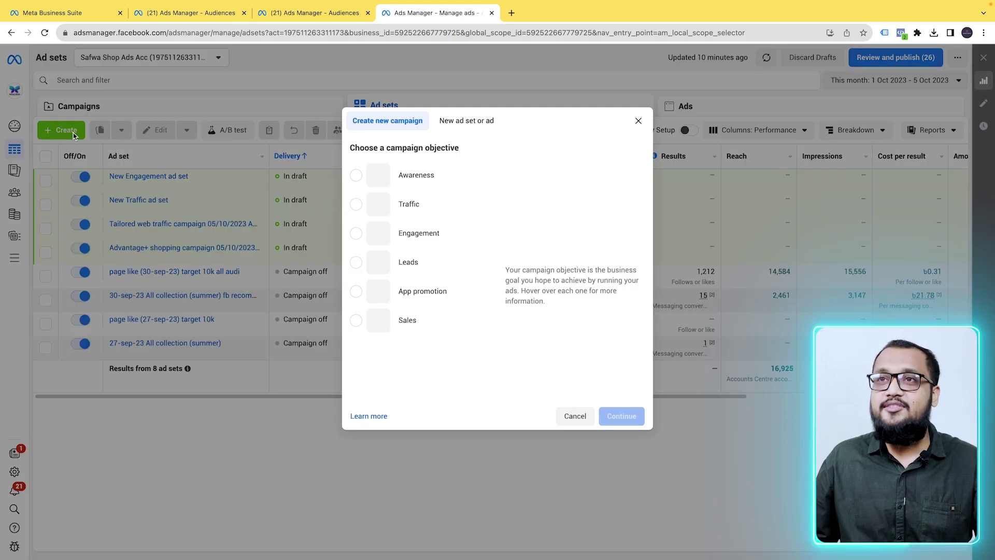
pyautogui.click(410, 201)
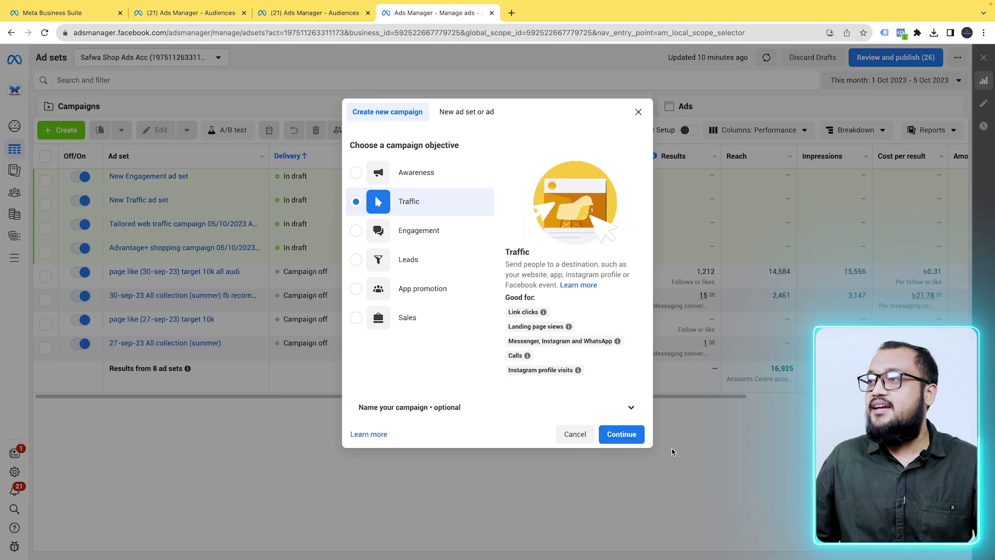
pyautogui.click(620, 434)
pyautogui.click(475, 321)
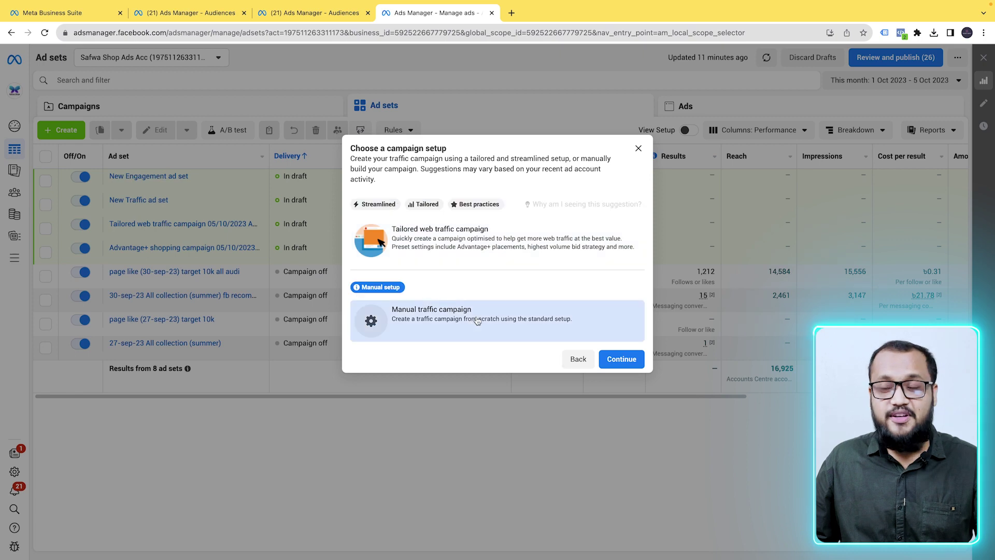
pyautogui.click(622, 360)
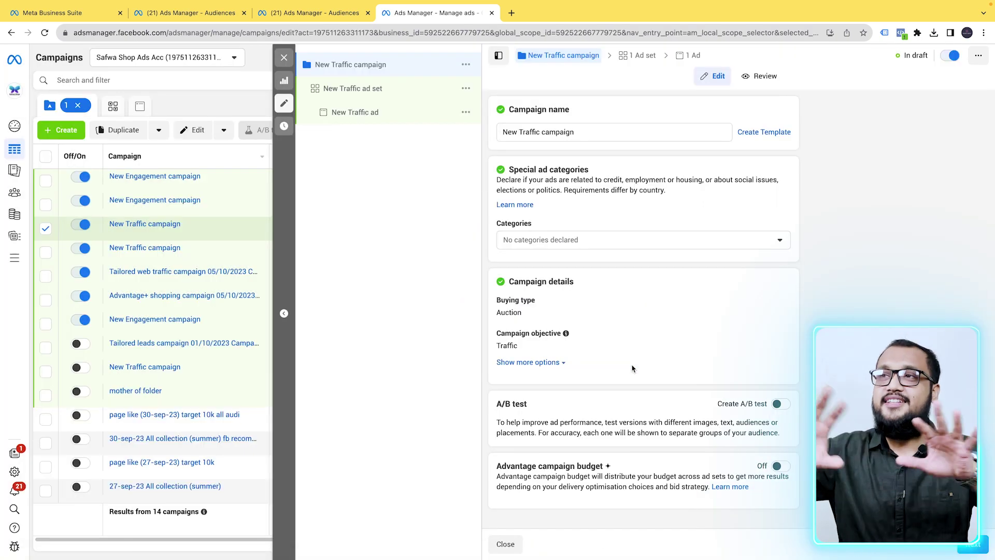
# - In the New Traffic ad set, add the Bangladesh 1% lookalike audience as an Advantage+ audience suggestion
pyautogui.click(358, 88)
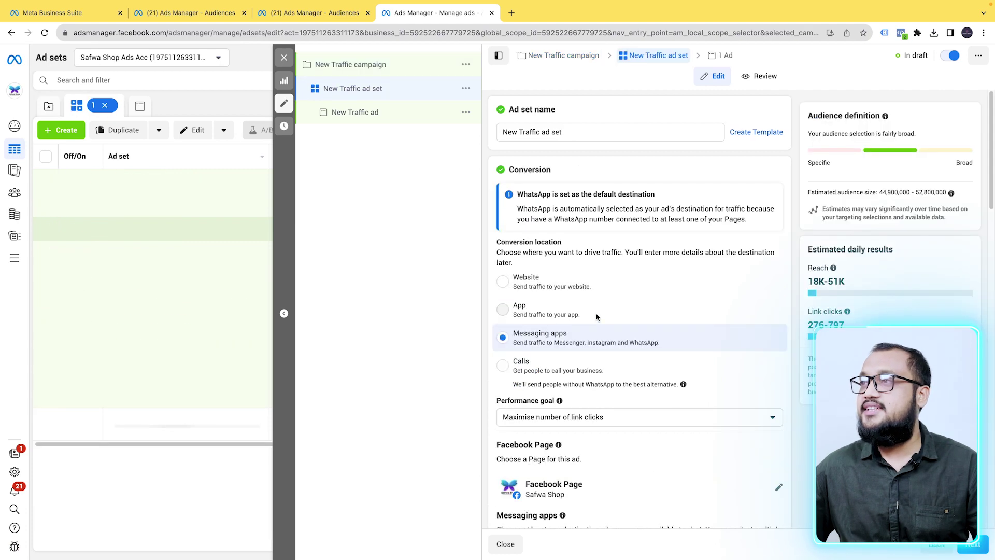
pyautogui.scroll(-10, 596, 317)
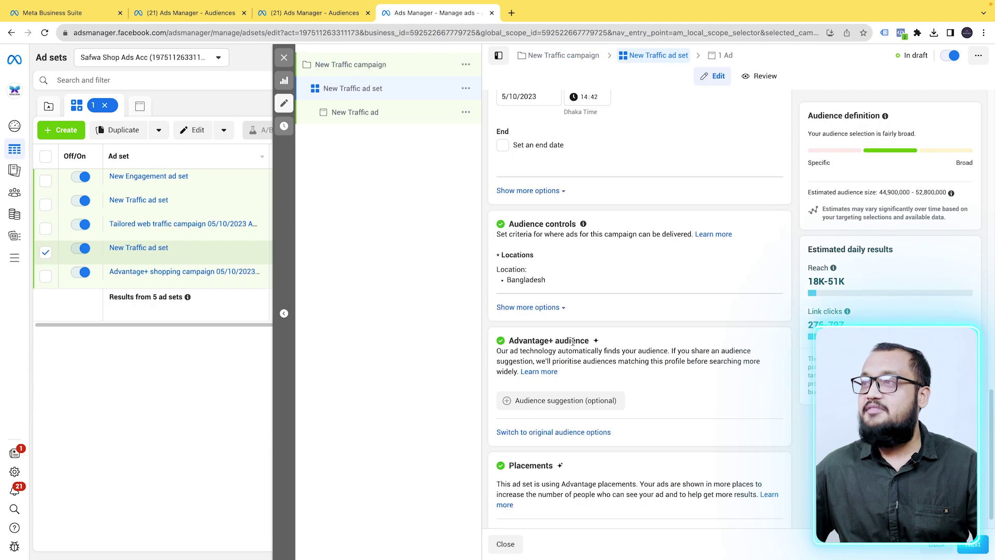
pyautogui.click(561, 398)
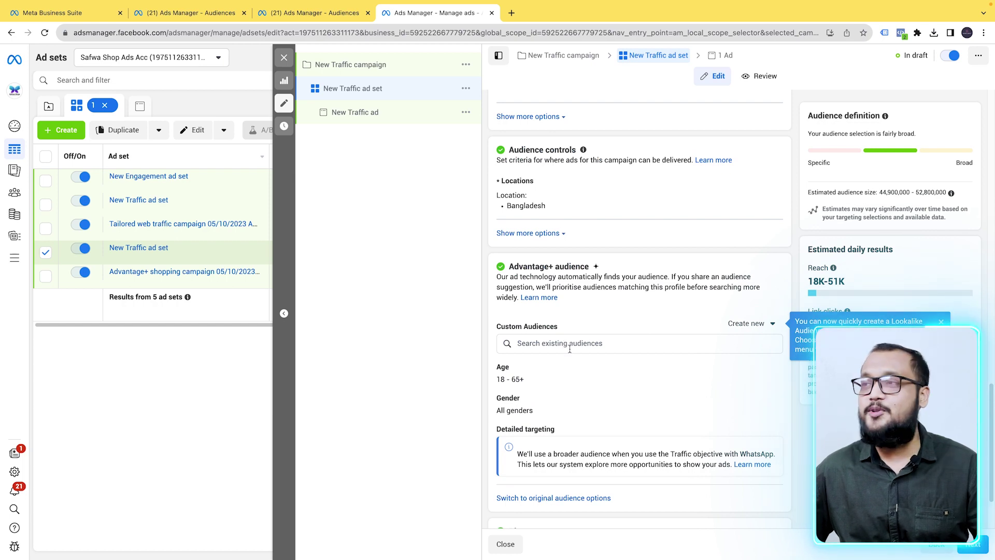
pyautogui.click(589, 337)
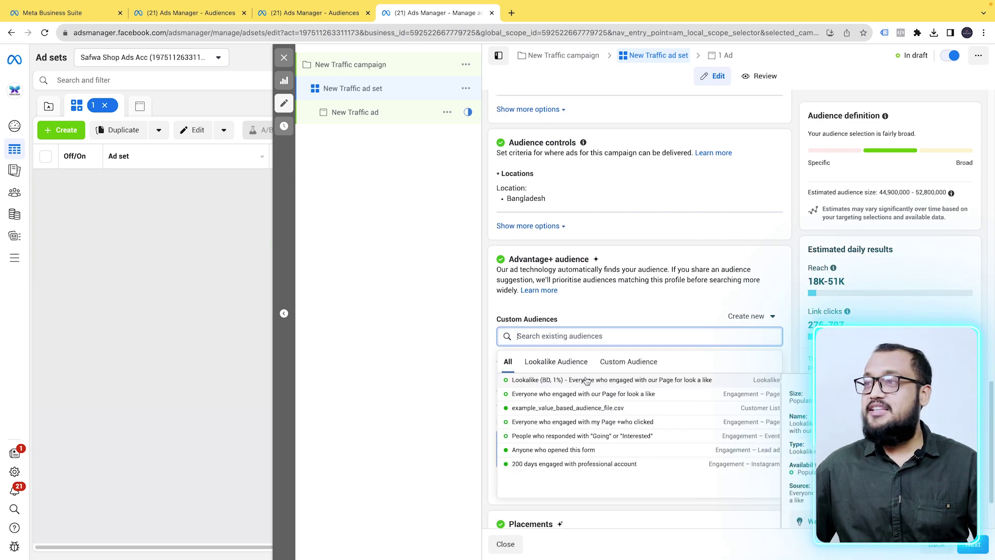
pyautogui.click(567, 365)
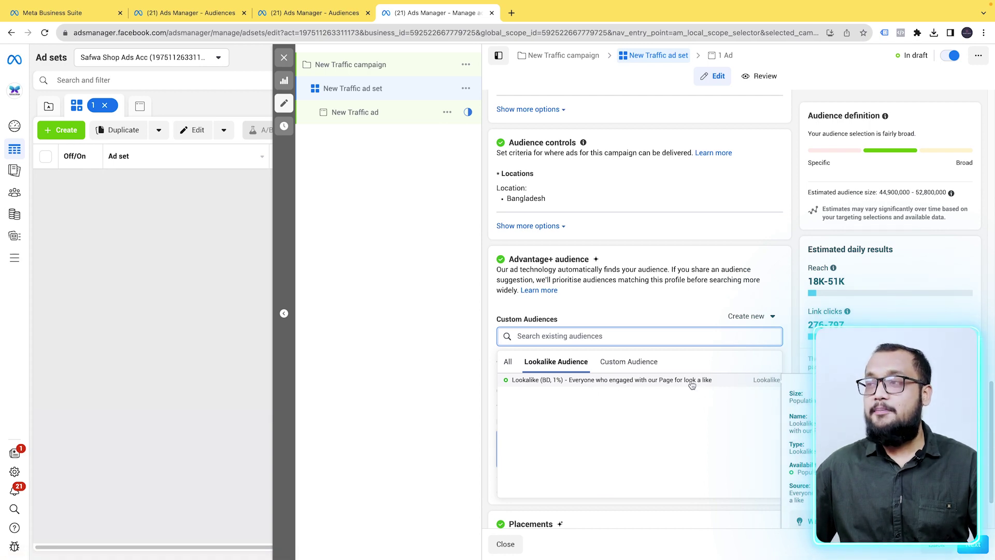
pyautogui.click(665, 380)
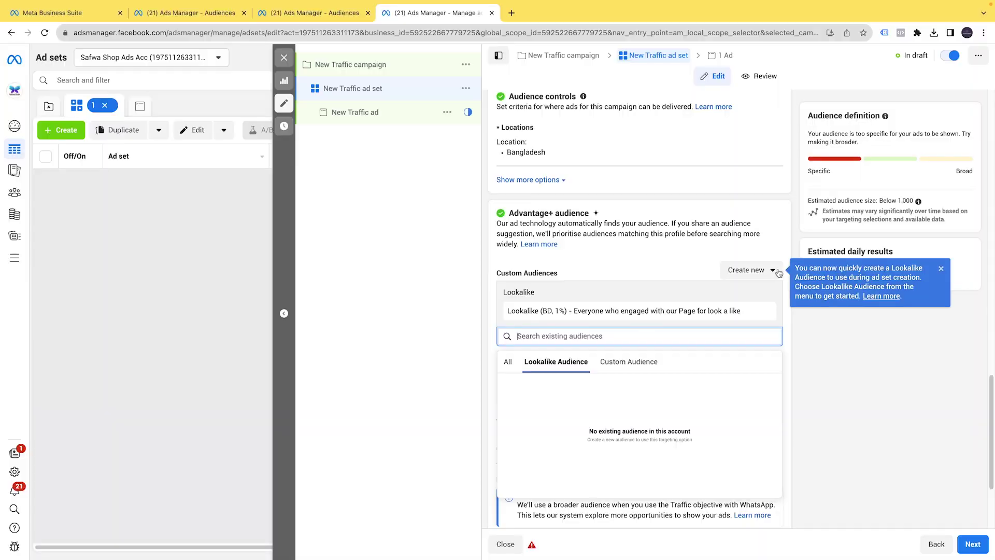
# - Start creating a new lookalike audience from the ad set's custom audience settings
pyautogui.click(772, 270)
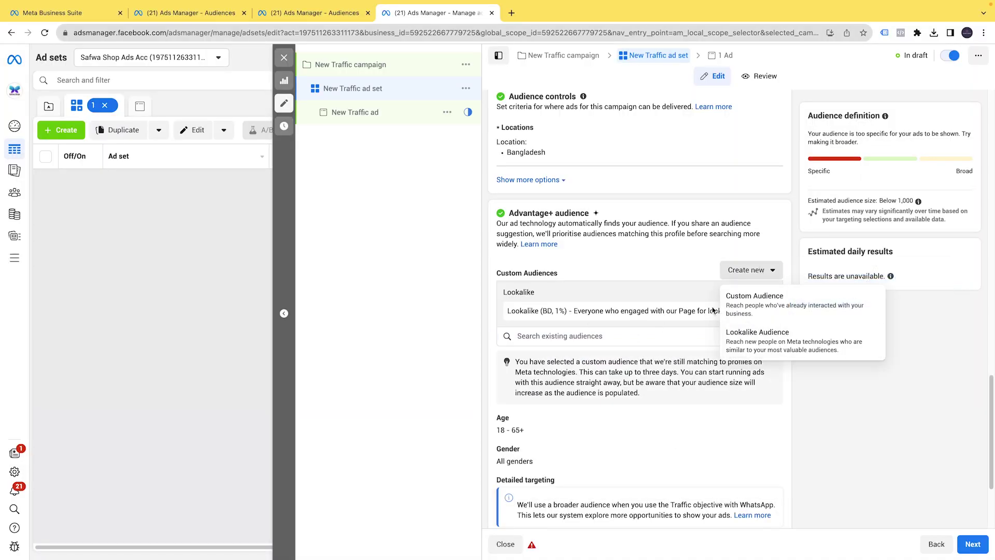
pyautogui.click(767, 345)
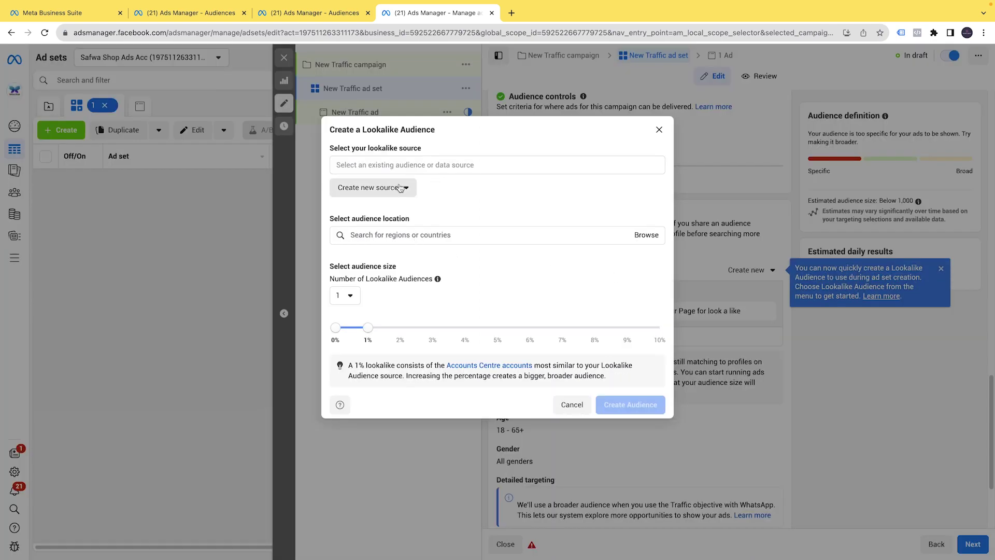